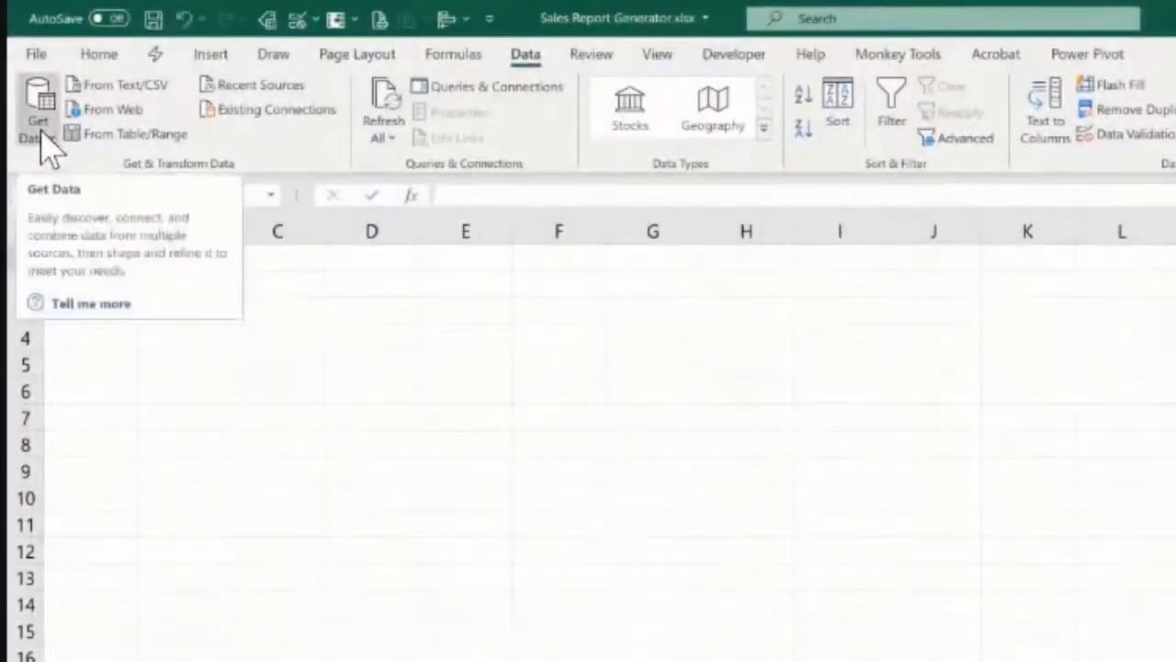
Start a new data import that uses a folder as its source.
{"action": "left_click", "coordinate": [38, 142]}
{"action": "mouse_move", "coordinate": [81, 177]}
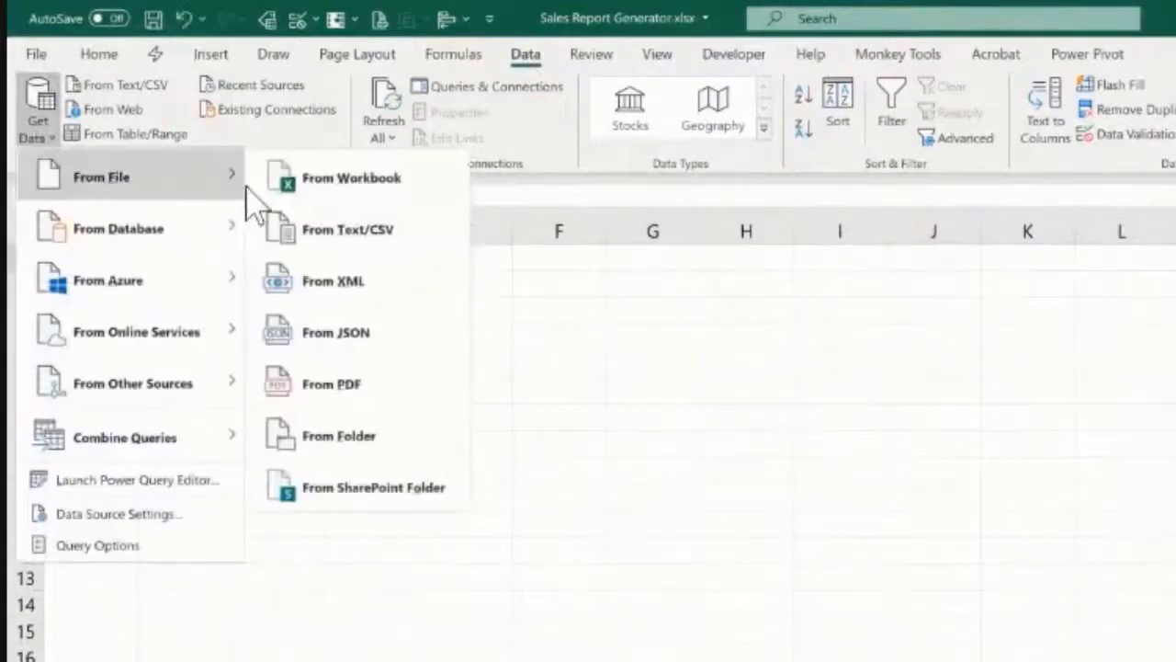
{"action": "left_click", "coordinate": [334, 436]}
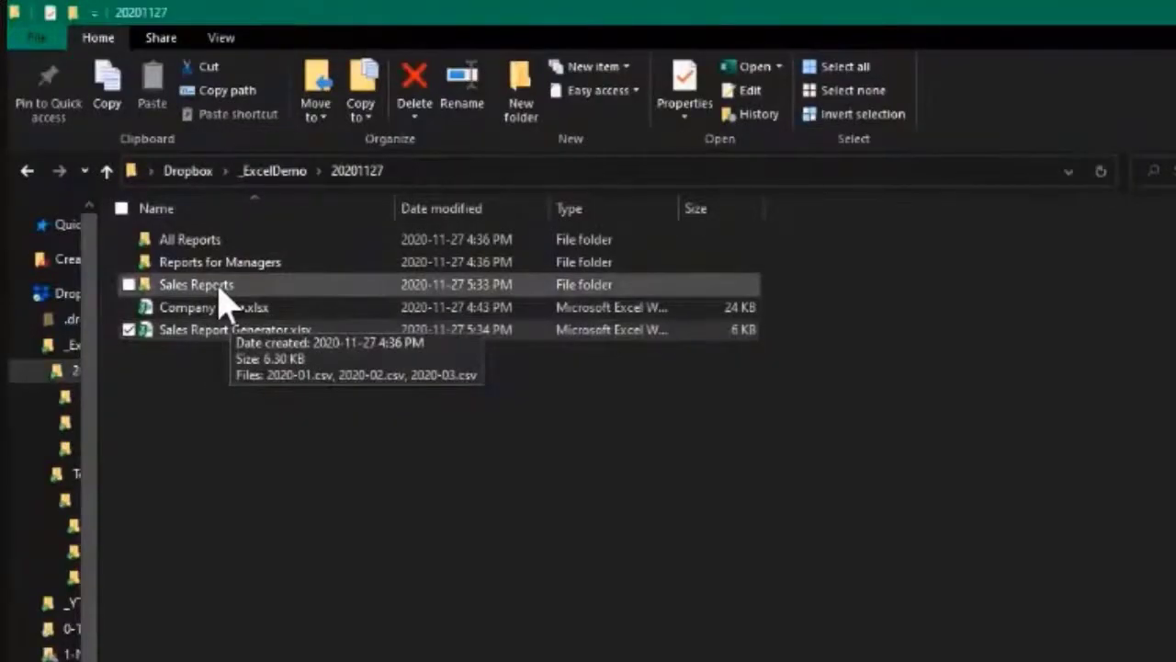
Switch to File Explorer, open the Sales Reports folder inside 20201127 and copy its full path.
{"action": "double_click", "coordinate": [218, 288]}
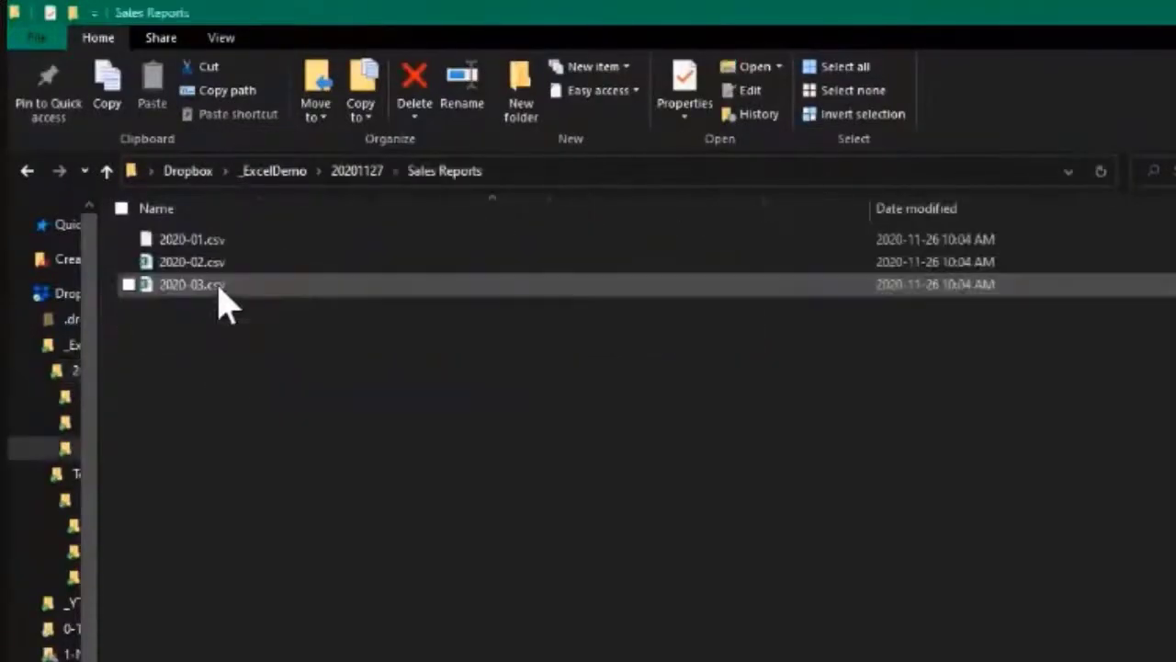
{"action": "left_click", "coordinate": [538, 170]}
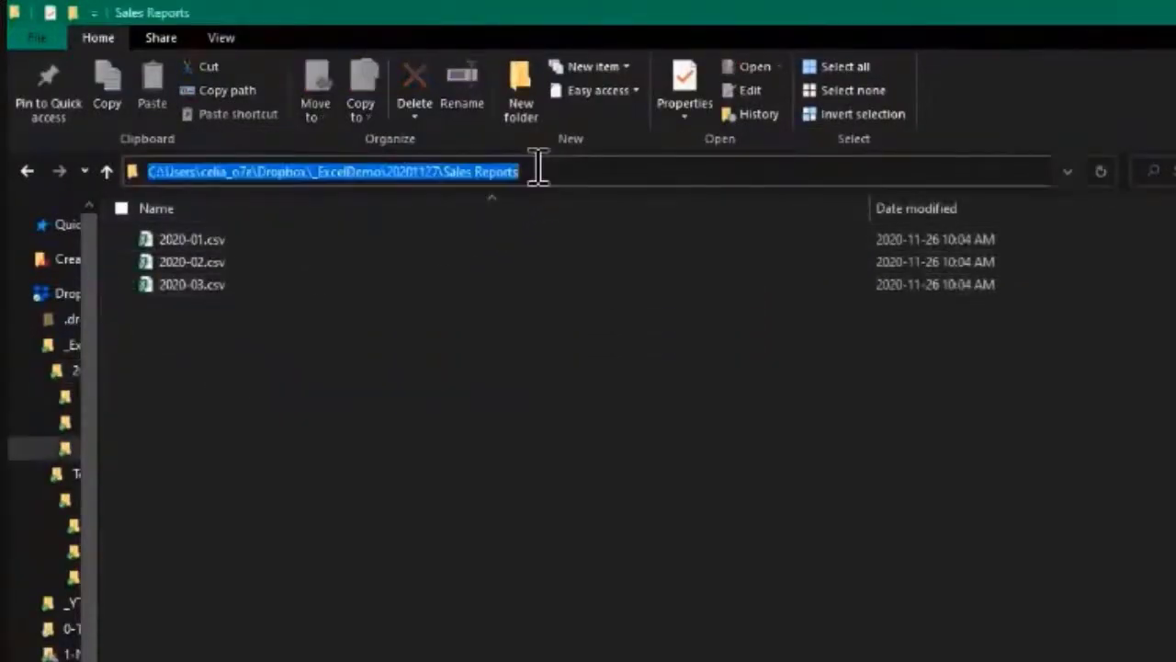
{"action": "key", "text": "Escape"}
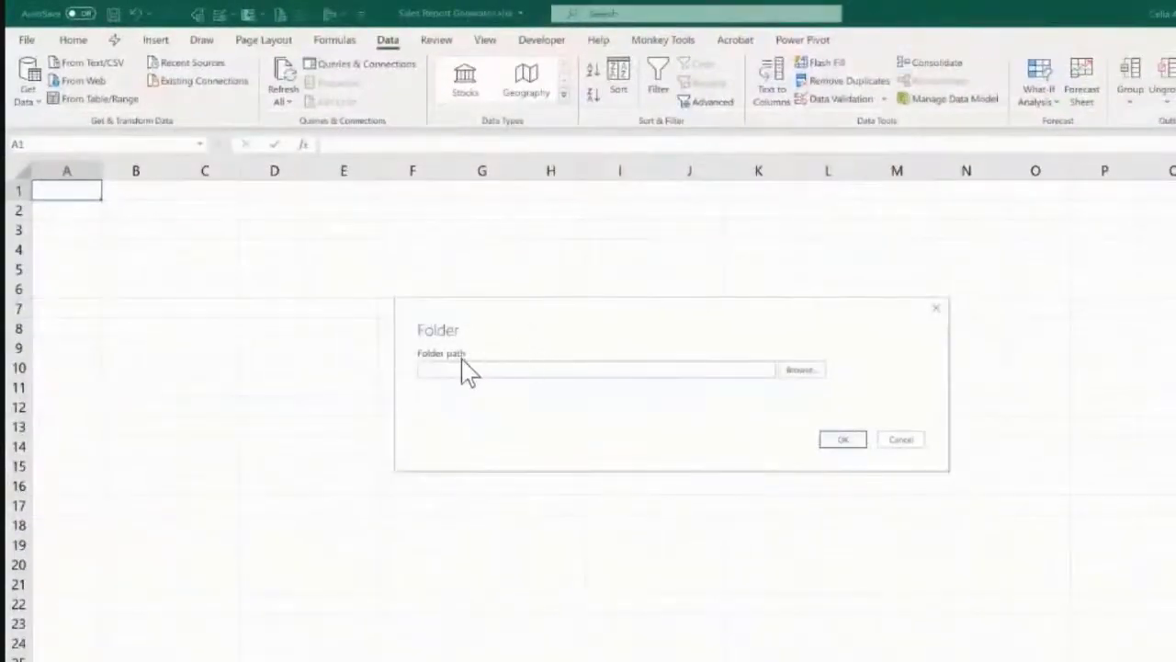
Back in Excel, enter the copied Sales Reports path as the import's folder path and confirm it.
{"action": "left_click", "coordinate": [465, 368]}
{"action": "type", "text": "C:\\Users\\celia_k\\Dropbox\\_ExcelDemo\\20201127\\Sales Reports"}
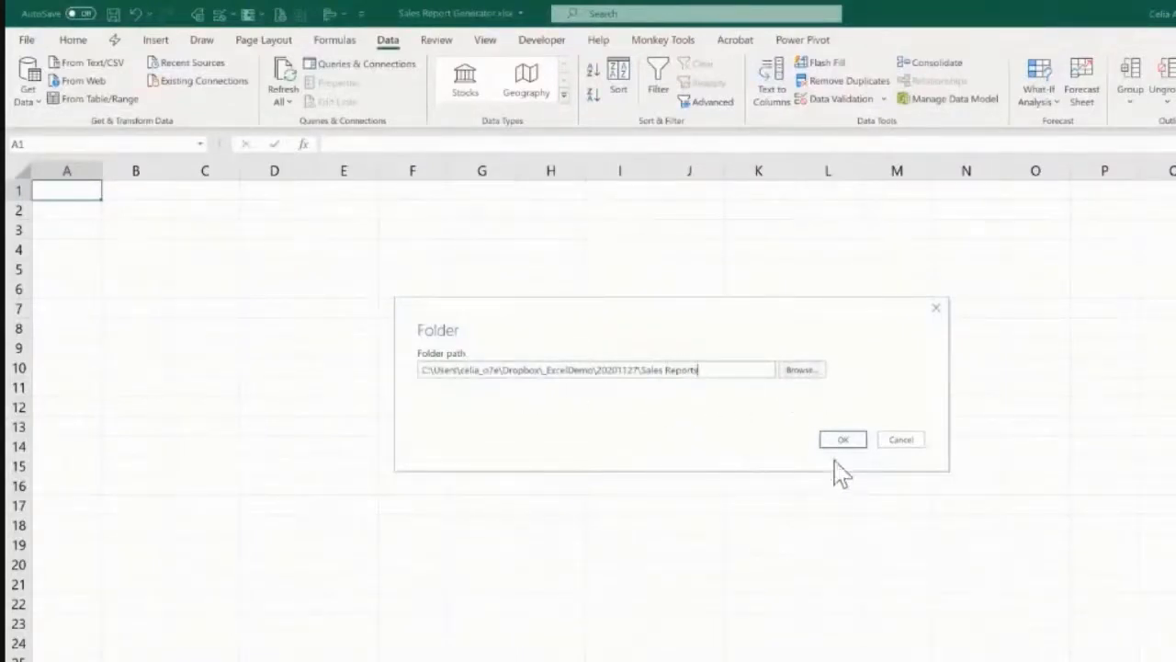
{"action": "left_click", "coordinate": [838, 438]}
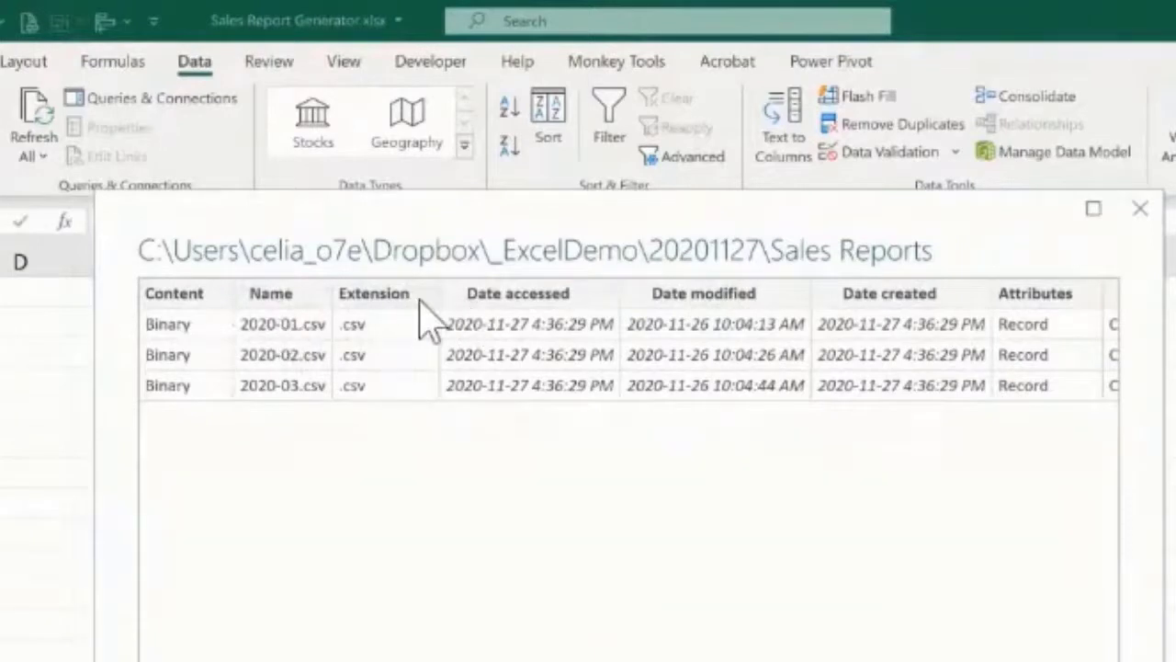
Check the previewed file columns, open the file list for transformation in the Power Query Editor and maximize the editor window.
{"action": "scroll", "coordinate": [599, 328], "scroll_direction": "right", "scroll_amount": 3}
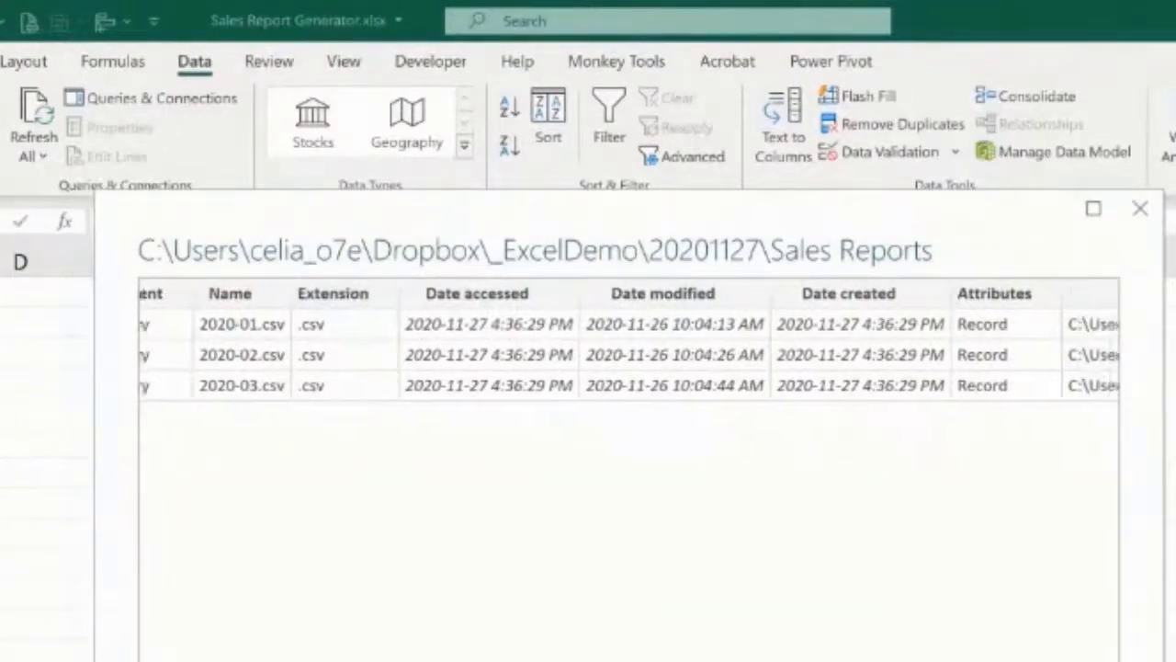
{"action": "scroll", "coordinate": [628, 341], "scroll_direction": "right", "scroll_amount": 5}
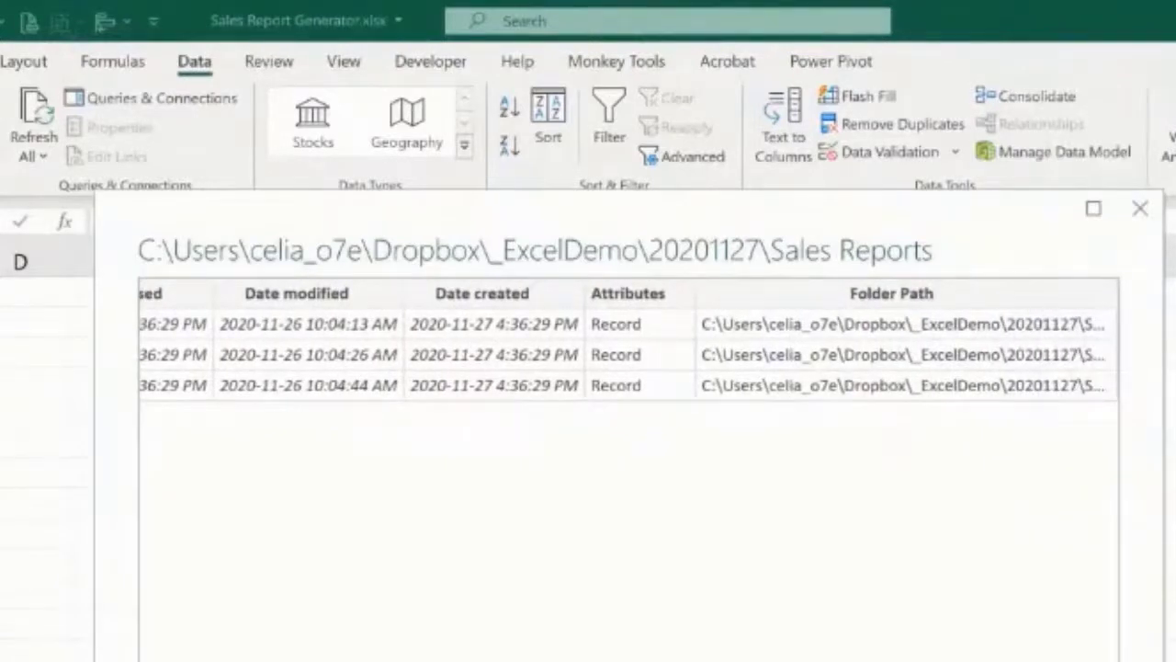
{"action": "scroll", "coordinate": [628, 341], "scroll_direction": "left", "scroll_amount": 3}
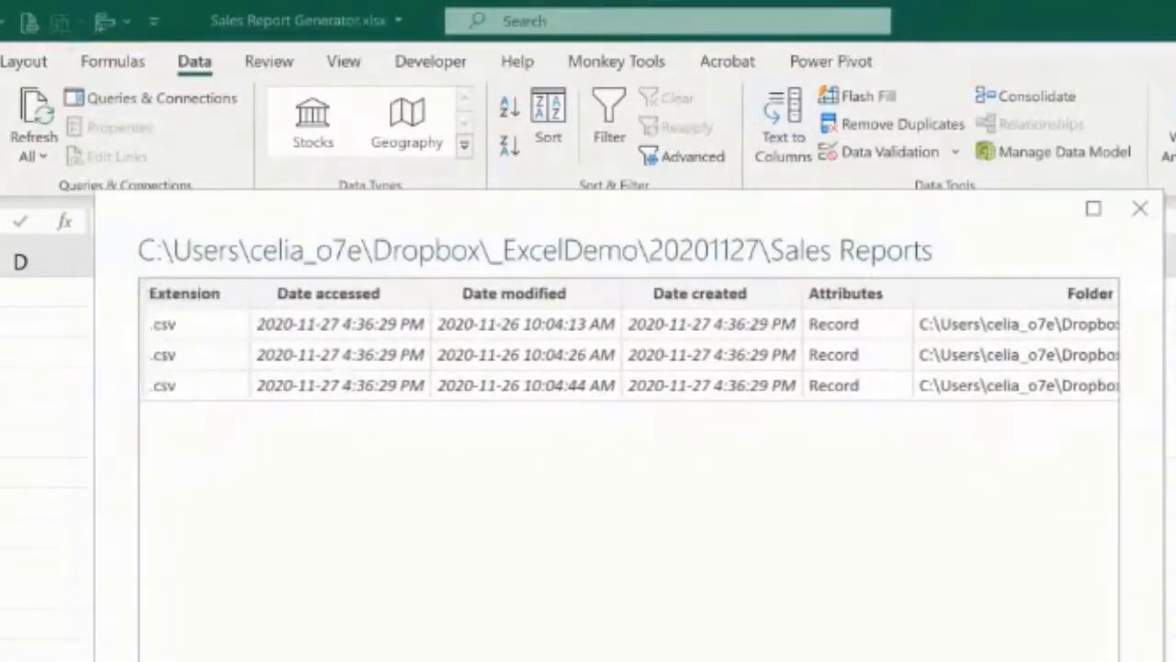
{"action": "scroll", "coordinate": [628, 341], "scroll_direction": "left", "scroll_amount": 2}
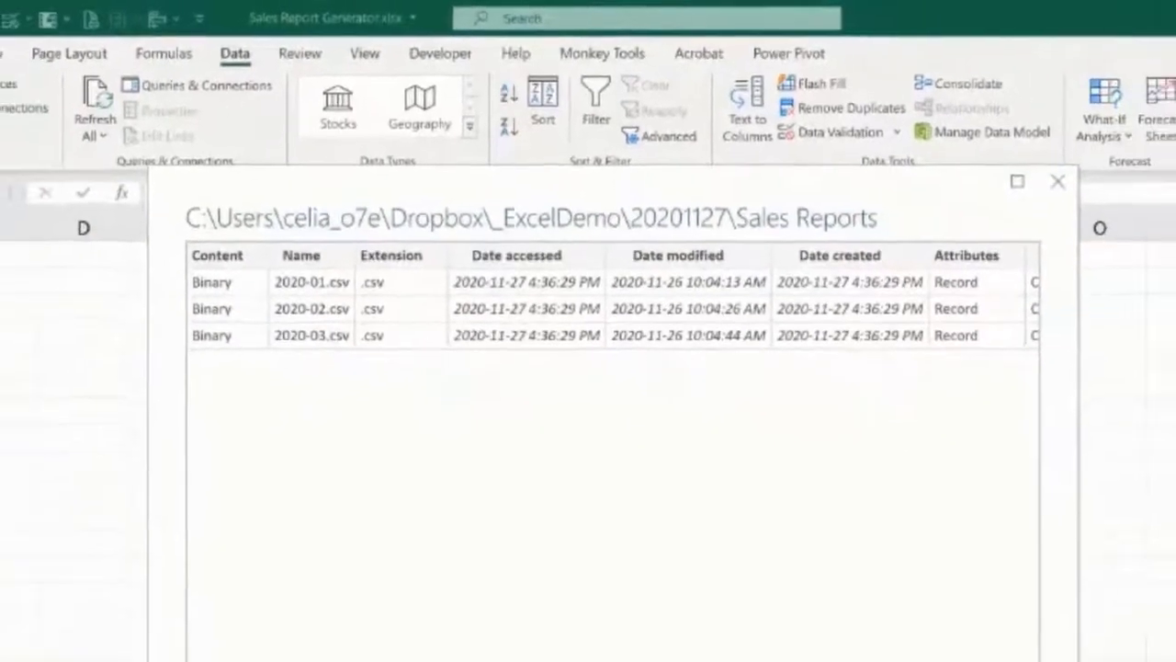
{"action": "left_click", "coordinate": [814, 652]}
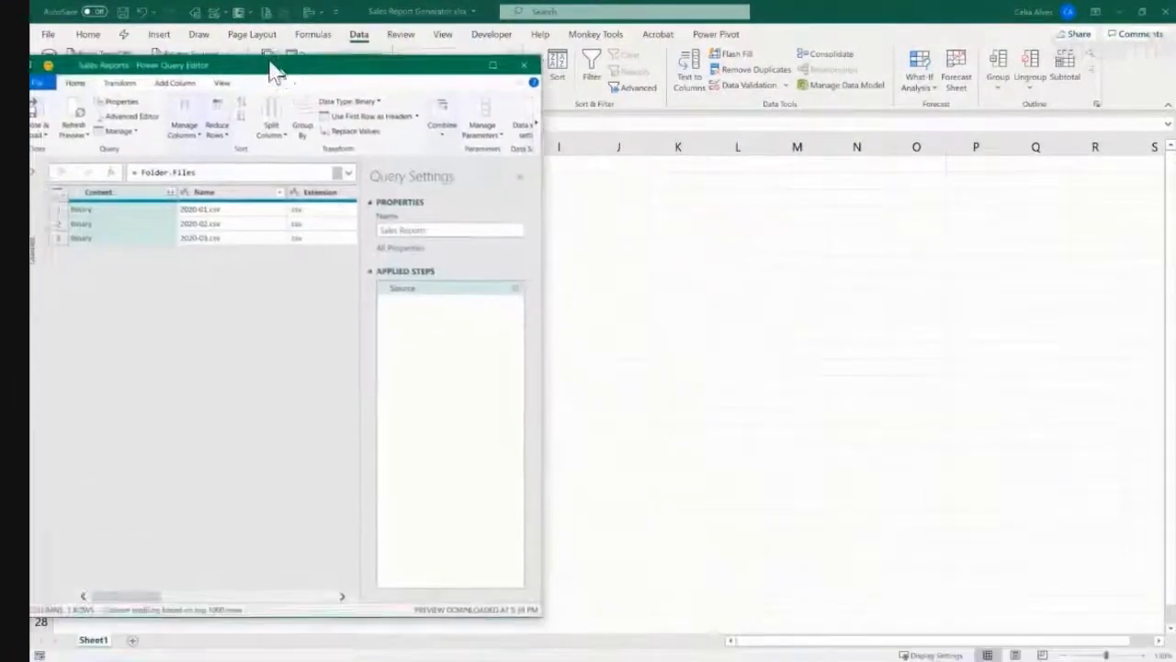
{"action": "left_click_drag", "start_coordinate": [270, 66], "coordinate": [492, 35]}
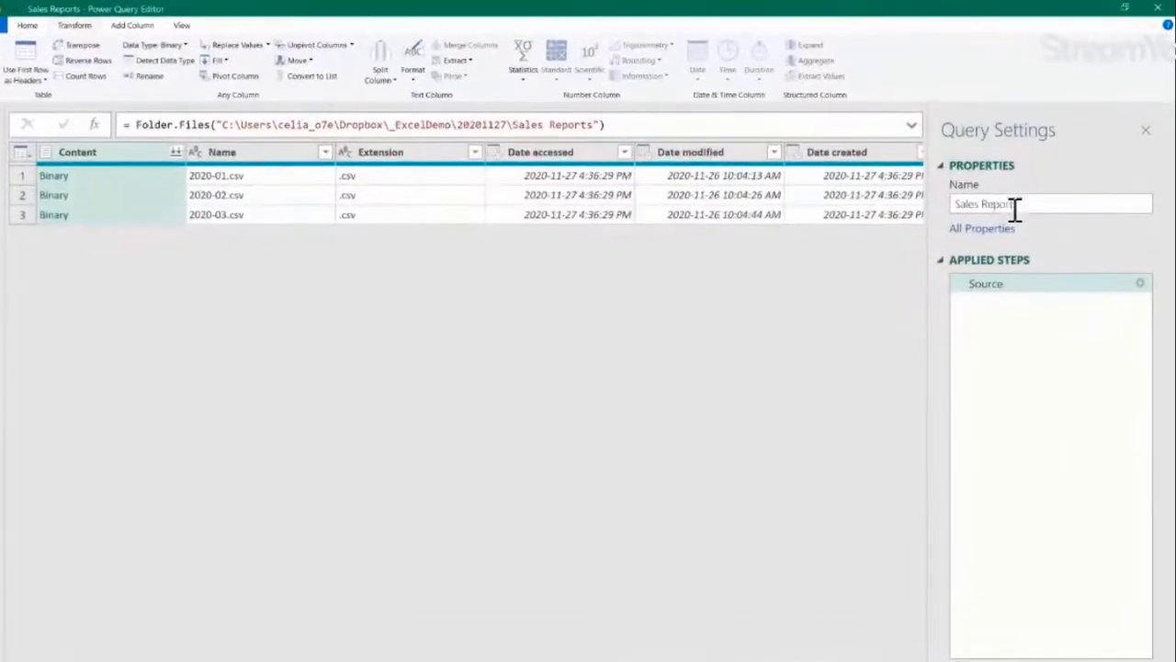
Rename the query to Sales Reports Data.
{"action": "left_click_drag", "start_coordinate": [1024, 205], "coordinate": [964, 203]}
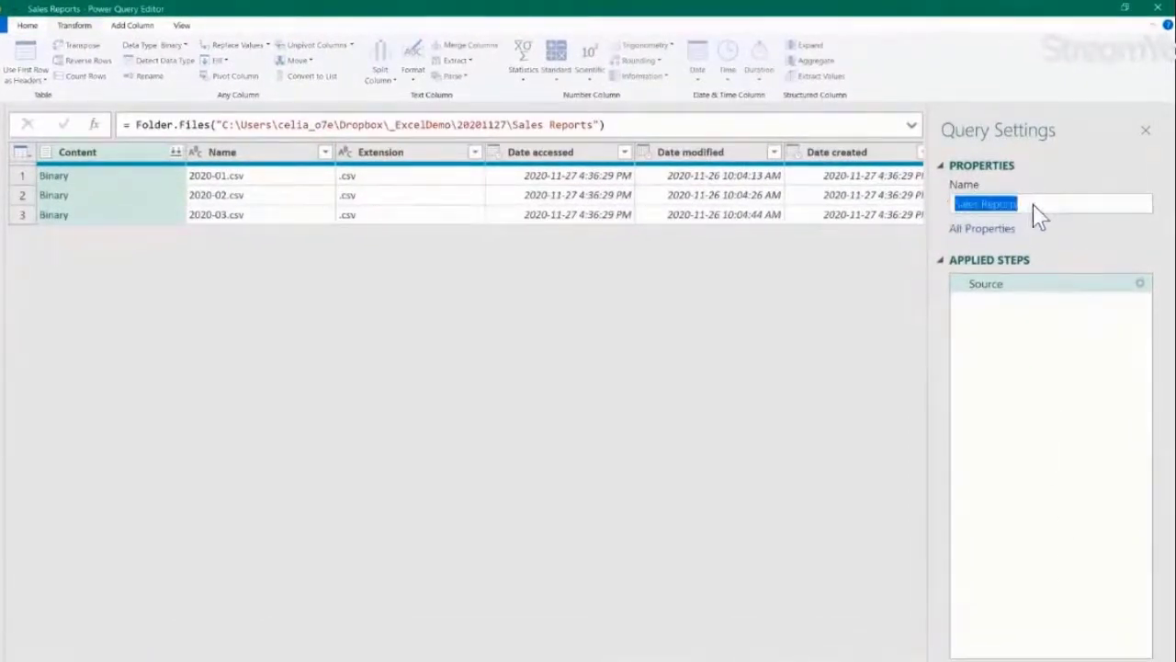
{"action": "left_click", "coordinate": [1033, 206]}
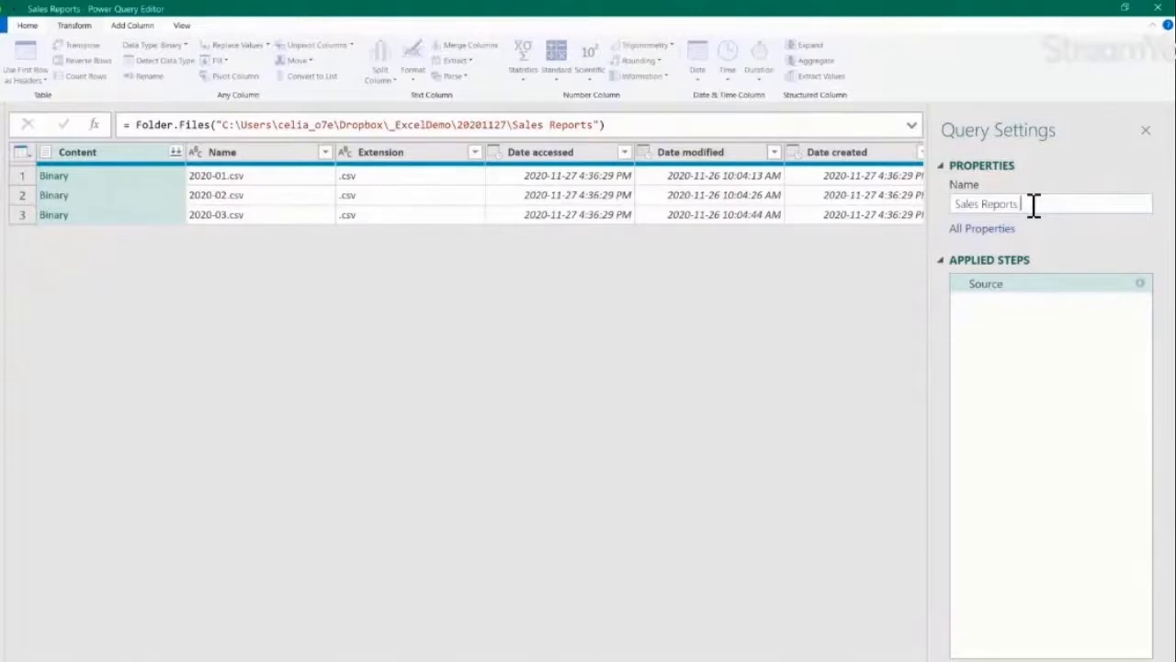
{"action": "type", "text": "Data"}
{"action": "key", "text": "Return"}
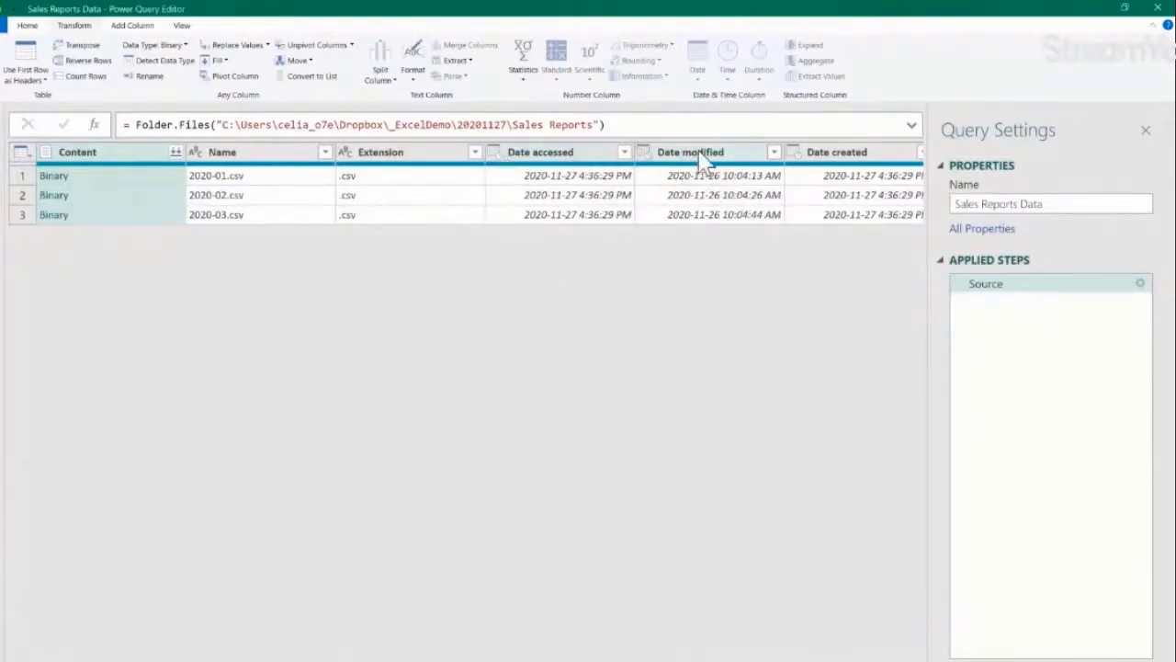
Sort the file list by the Date modified column in descending order.
{"action": "left_click", "coordinate": [698, 152]}
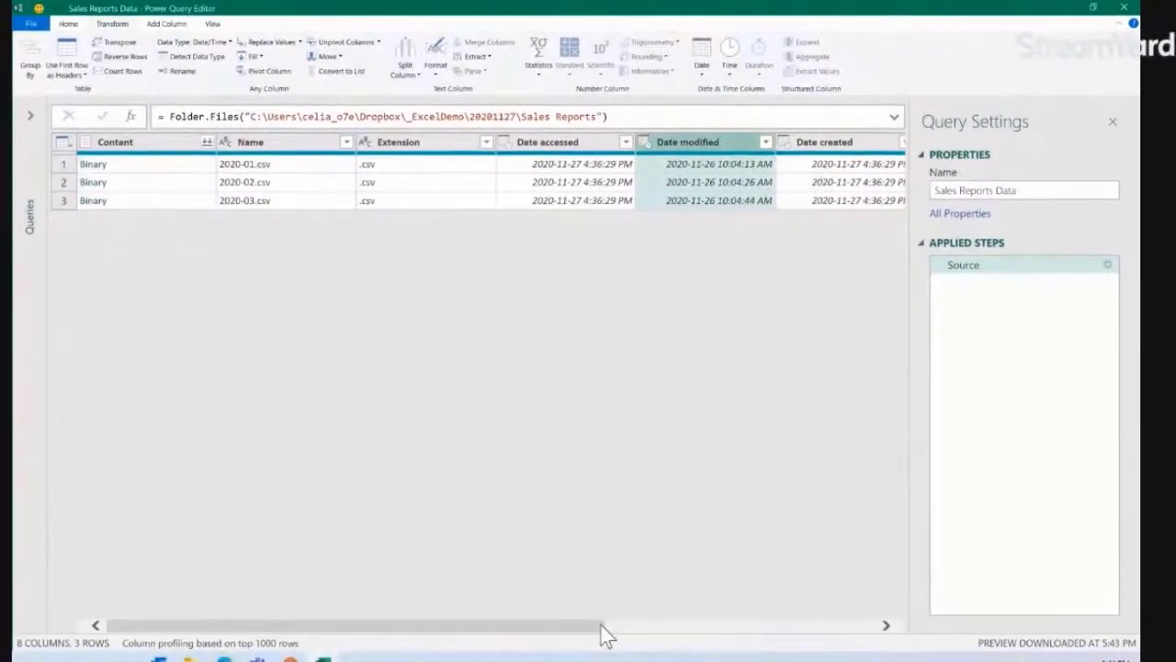
{"action": "left_click_drag", "start_coordinate": [603, 628], "coordinate": [643, 628]}
{"action": "left_click", "coordinate": [694, 144]}
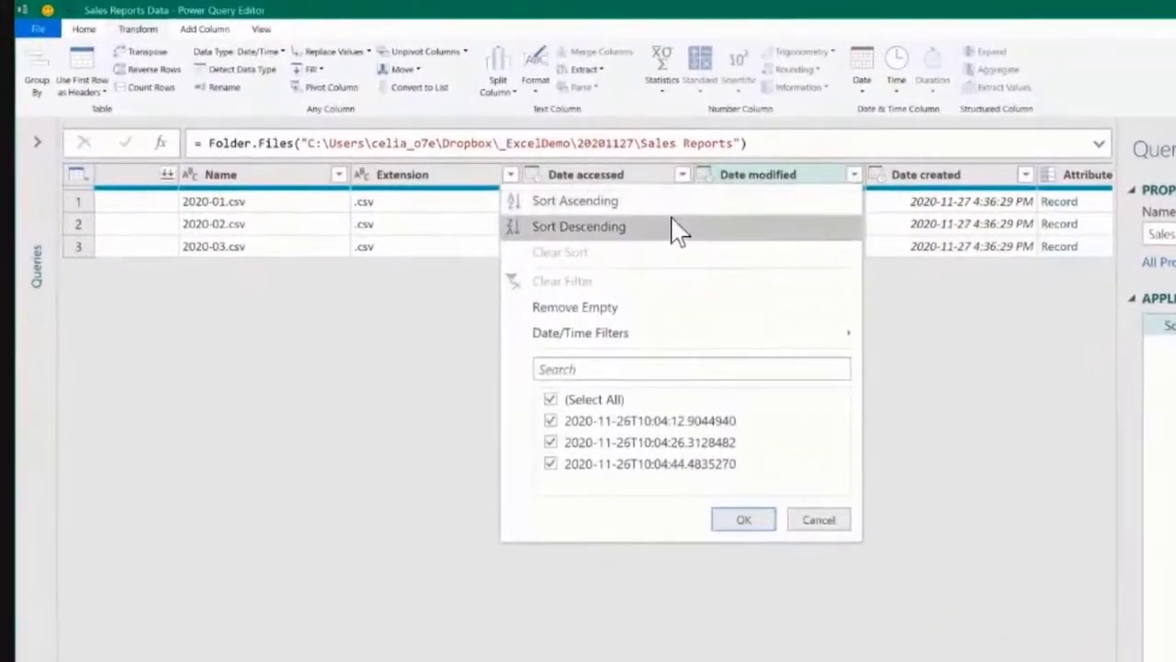
{"action": "left_click", "coordinate": [552, 184]}
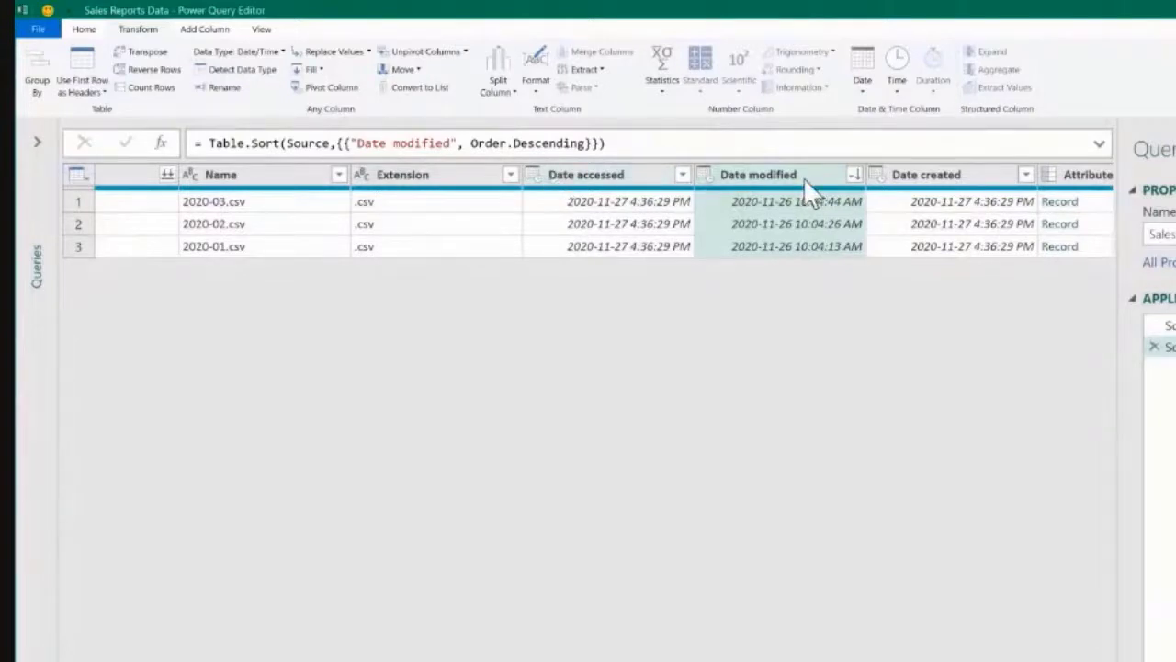
Keep only the top 1 row of the sorted file list.
{"action": "left_click", "coordinate": [92, 28]}
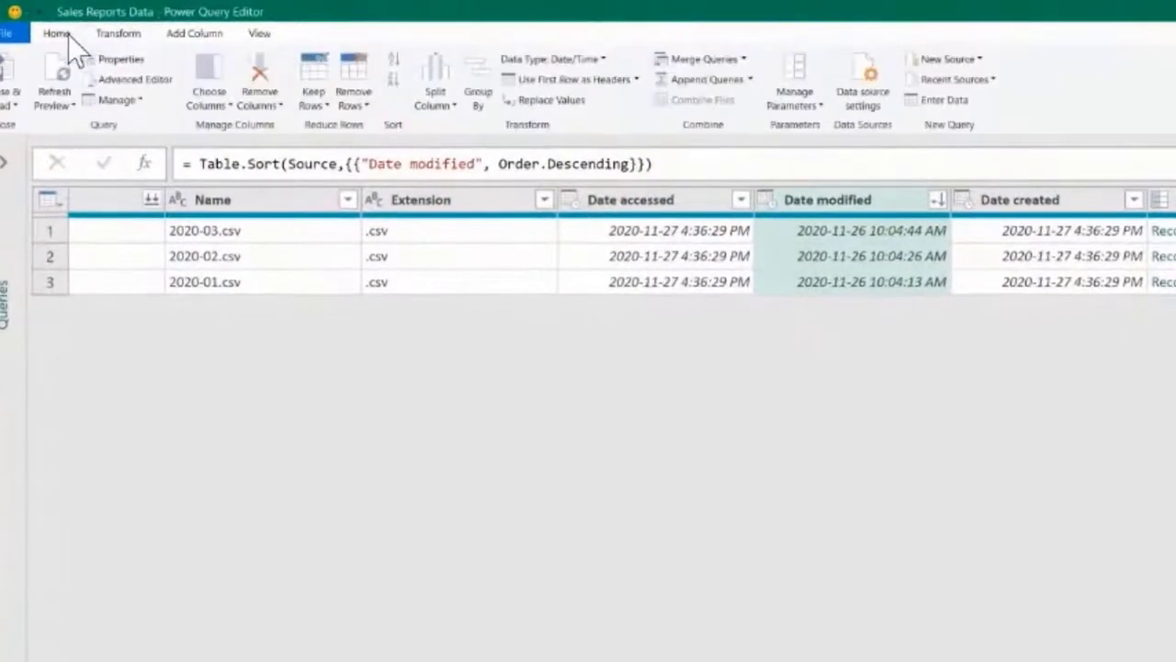
{"action": "left_click", "coordinate": [320, 107]}
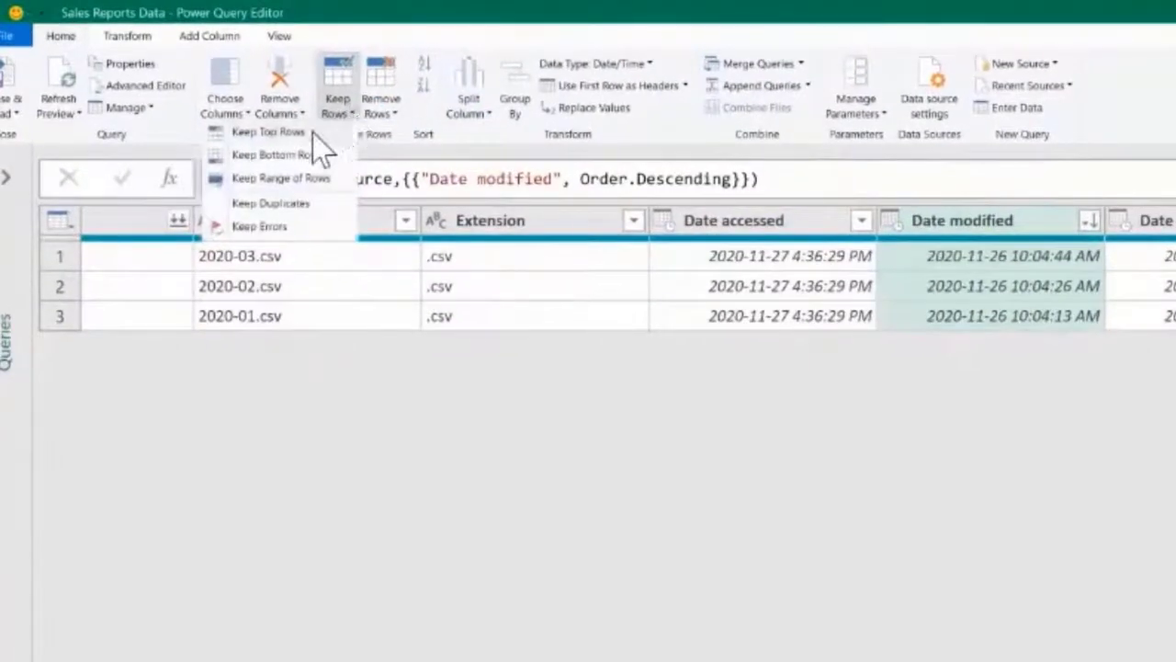
{"action": "left_click", "coordinate": [313, 132]}
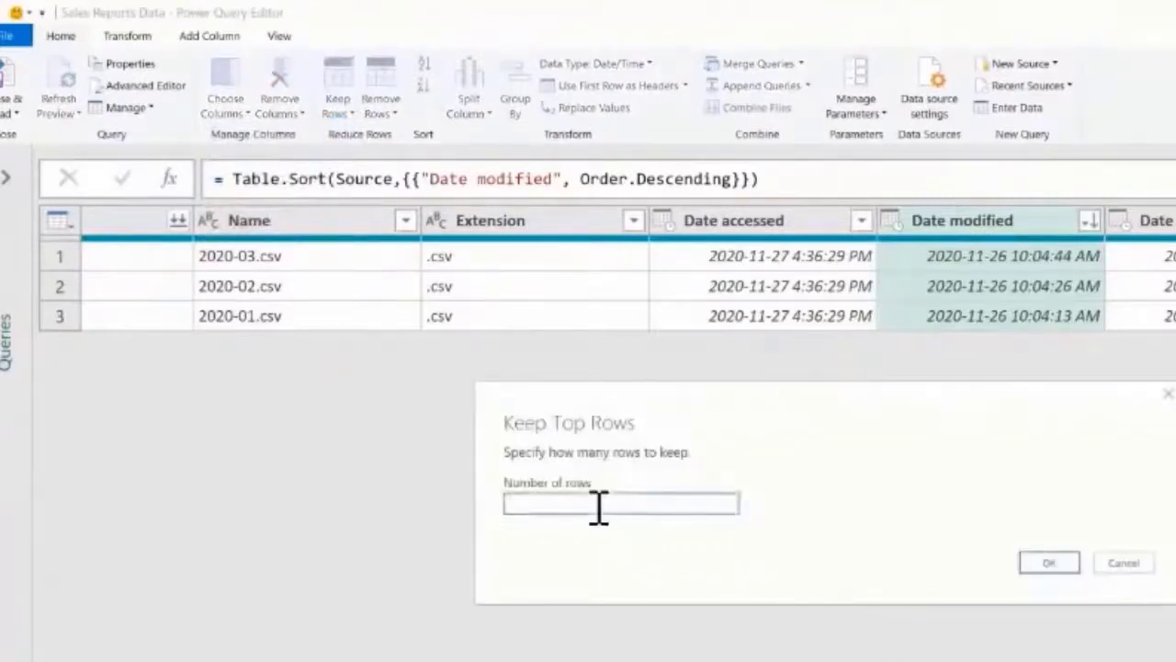
{"action": "type", "text": "1"}
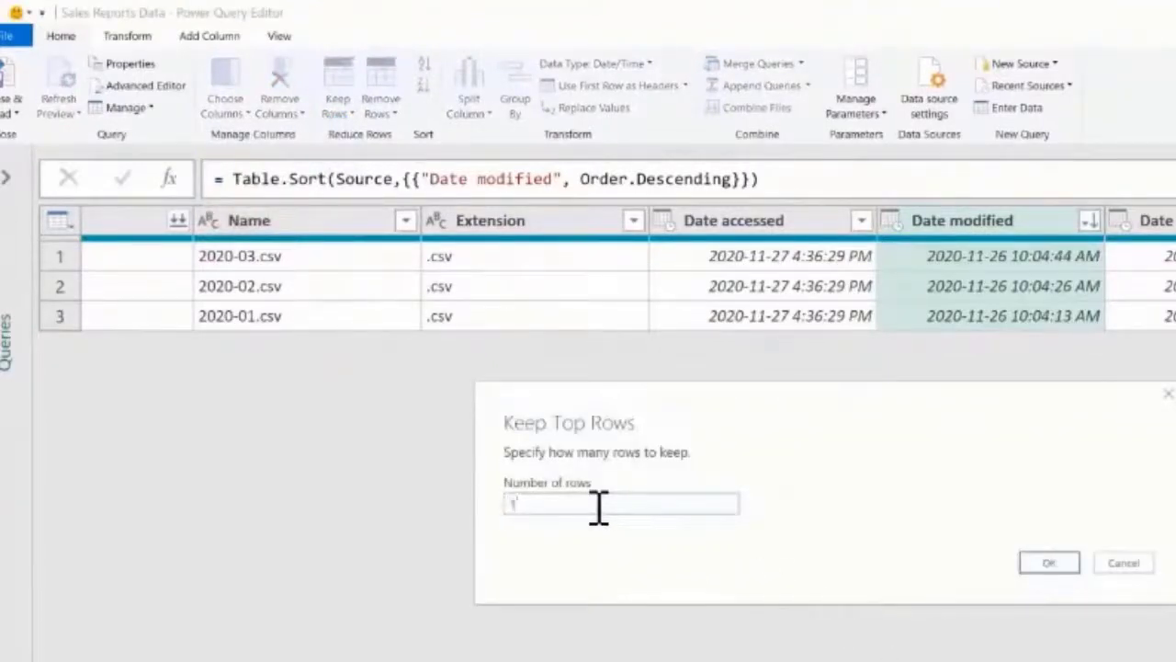
{"action": "left_click", "coordinate": [1048, 562]}
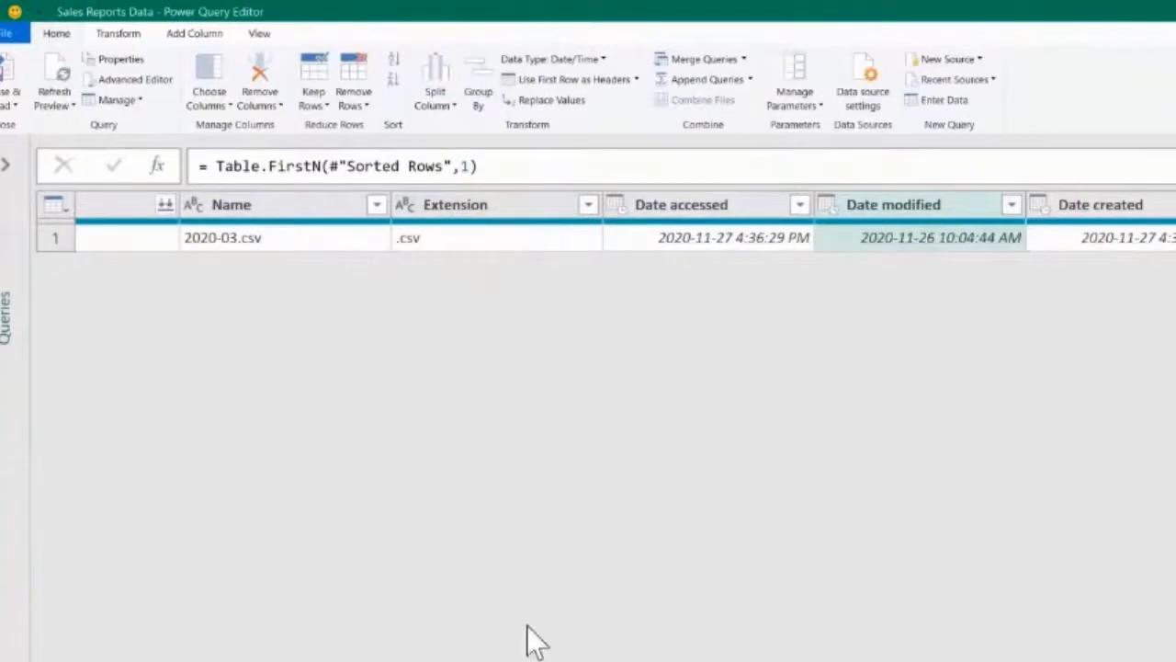
Combine the file held in the Content column to extract its data.
{"action": "scroll", "coordinate": [589, 225], "scroll_direction": "right", "scroll_amount": 3}
{"action": "scroll", "coordinate": [588, 226], "scroll_direction": "left", "scroll_amount": 5}
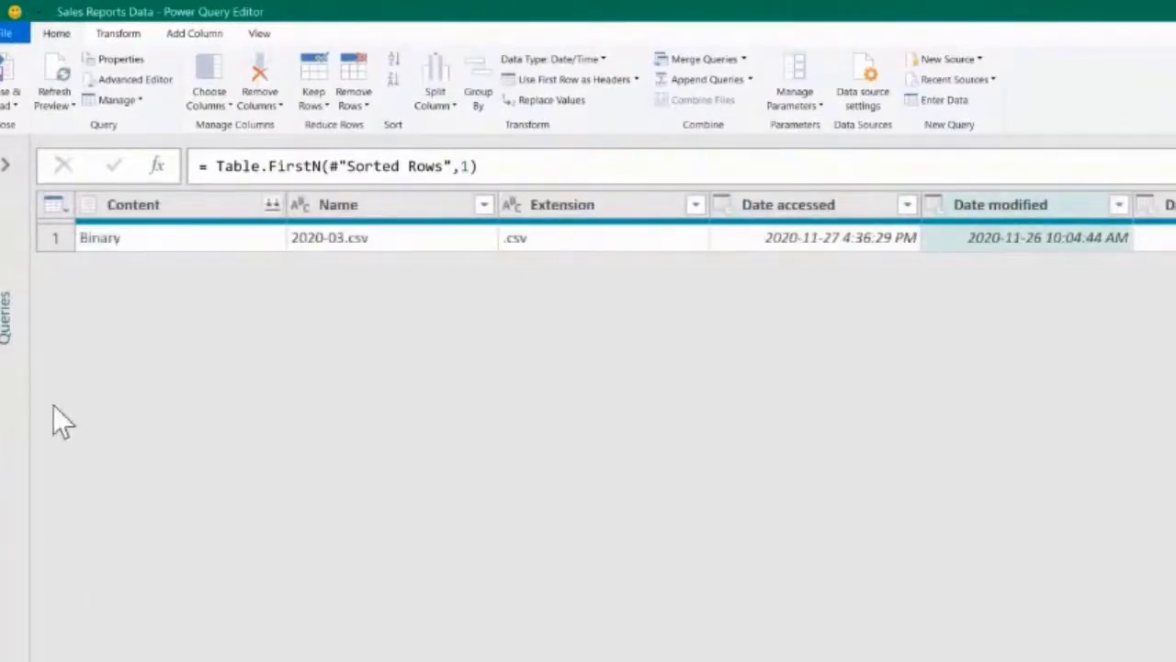
{"action": "left_click", "coordinate": [134, 204]}
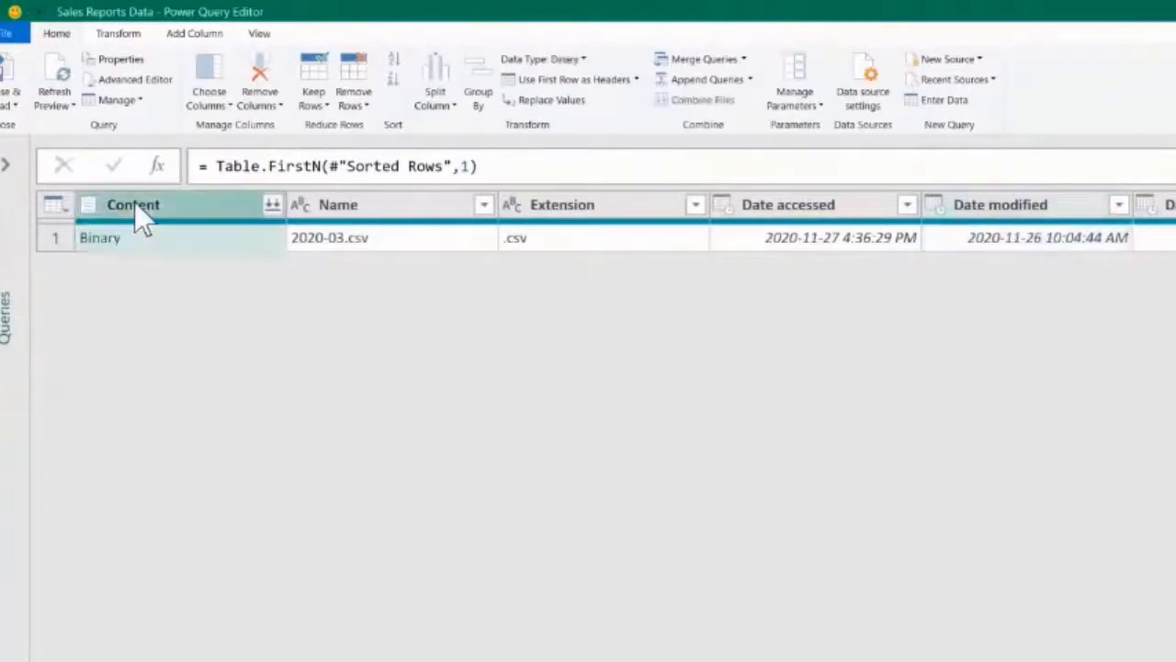
{"action": "left_click", "coordinate": [273, 206]}
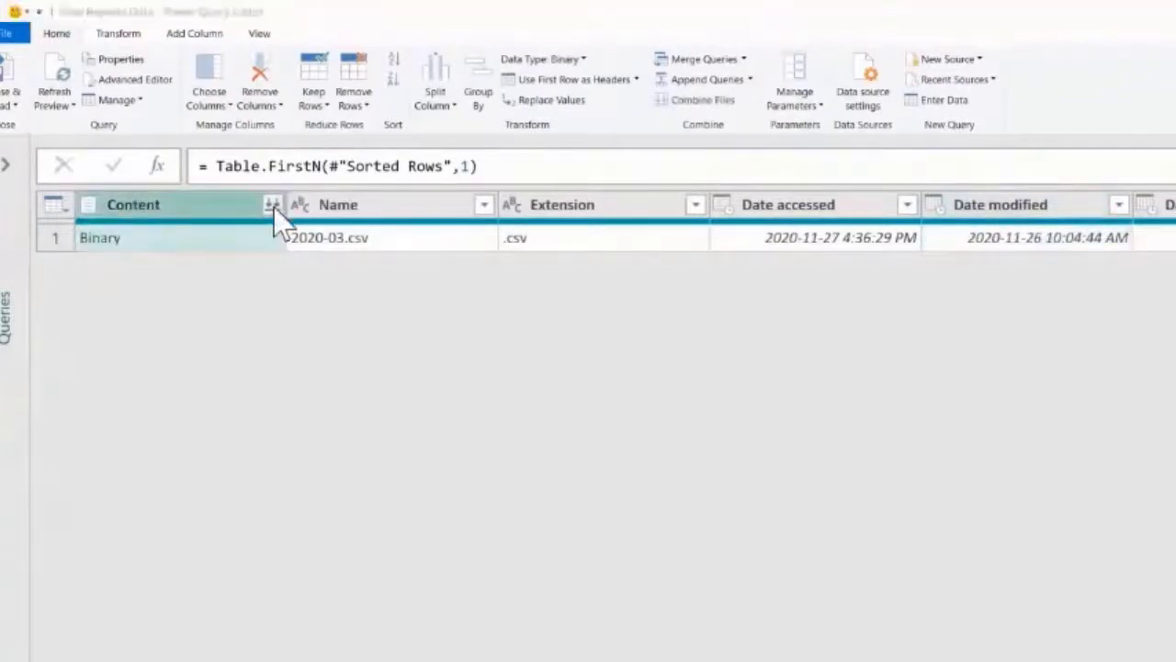